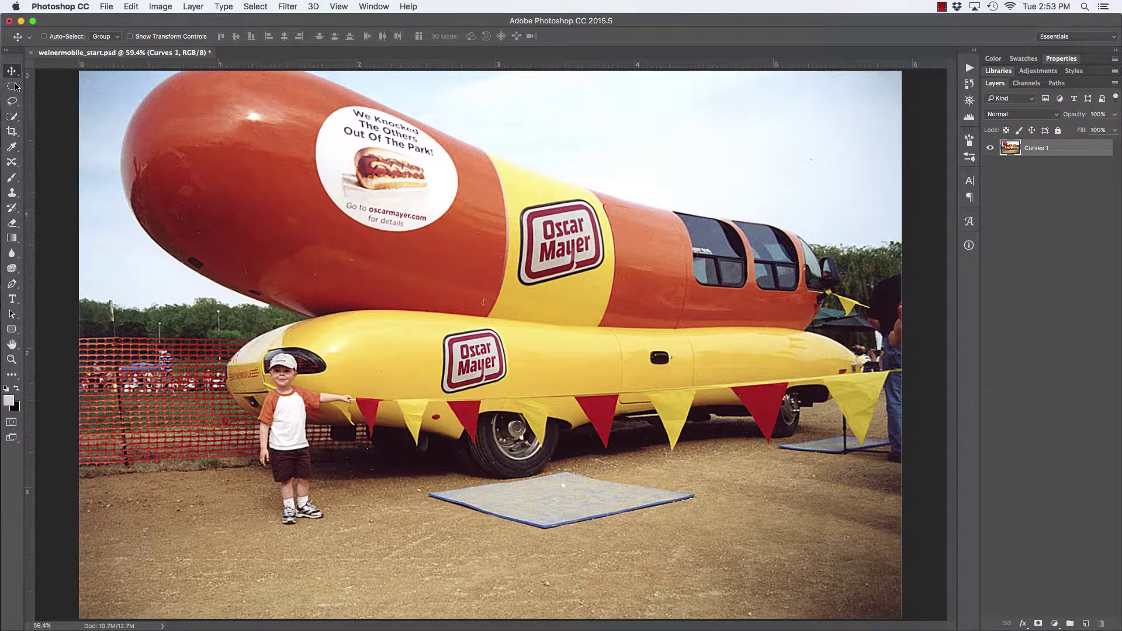
Draw a rectangular marquee selection on the hot dog's body and reposition its outline further down.
{"action": "left_click", "coordinate": [13, 86]}
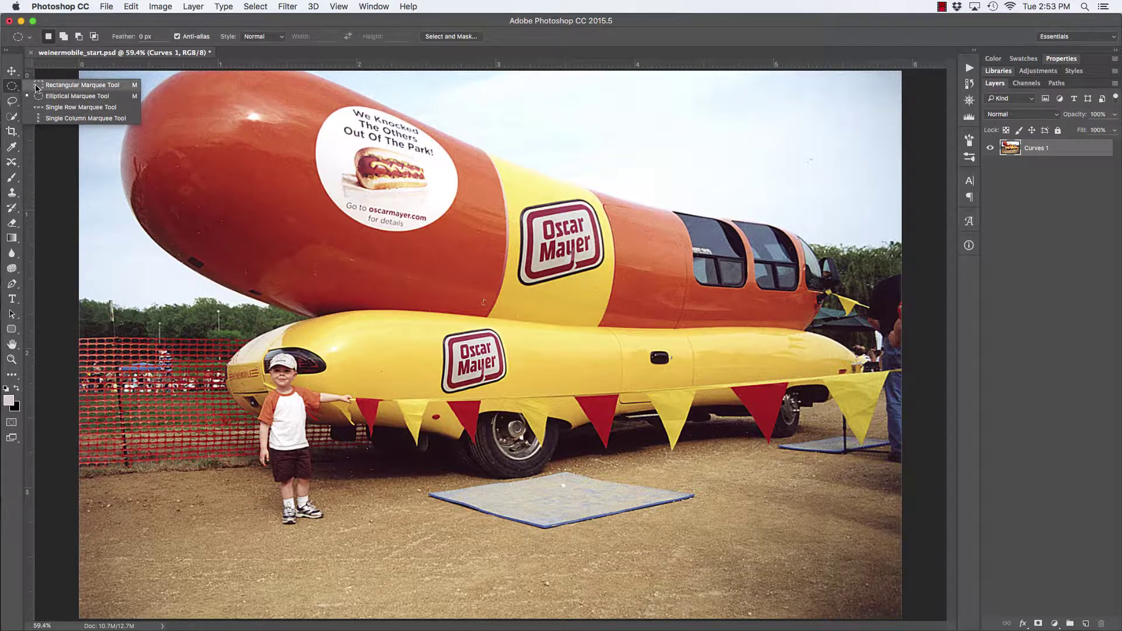
{"action": "left_click", "coordinate": [57, 85]}
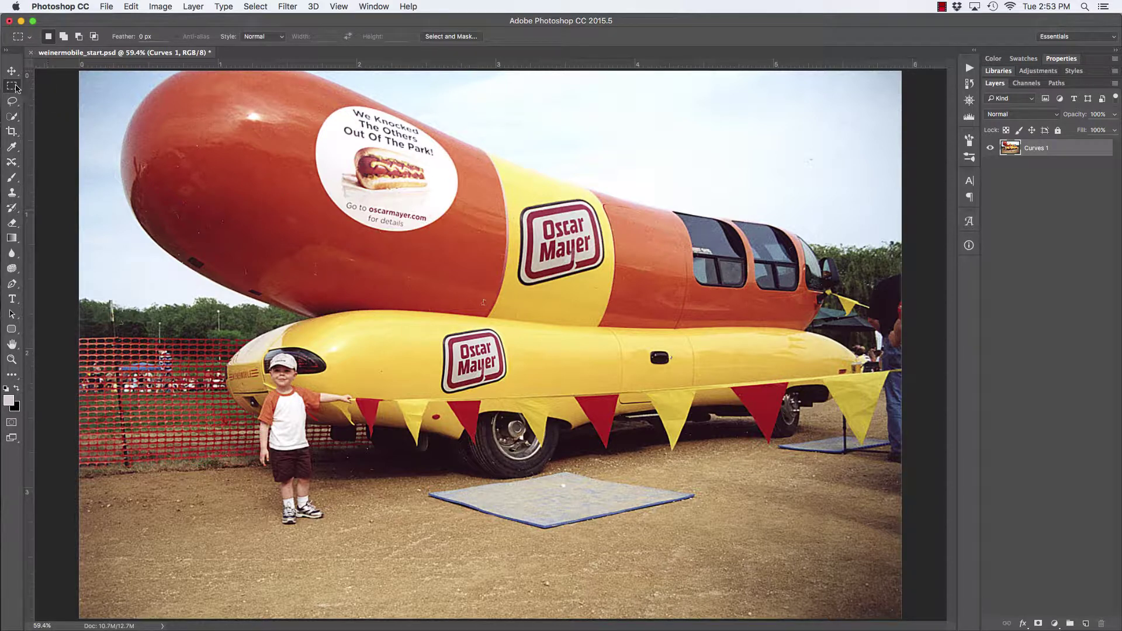
{"action": "left_click_drag", "start_coordinate": [247, 146], "coordinate": [424, 258]}
{"action": "left_click_drag", "start_coordinate": [293, 204], "coordinate": [340, 276]}
Extend the rectangular selection by adding an overlapping rectangle at each of its two upper corners.
{"action": "key", "text": "shift"}
{"action": "left_click_drag", "start_coordinate": [437, 249], "coordinate": [516, 181]}
{"action": "left_click_drag", "start_coordinate": [260, 198], "coordinate": [346, 251]}
Subtract overlapping rectangles from the selection to cut away both added corners and part of its upper edge.
{"action": "key", "text": "alt"}
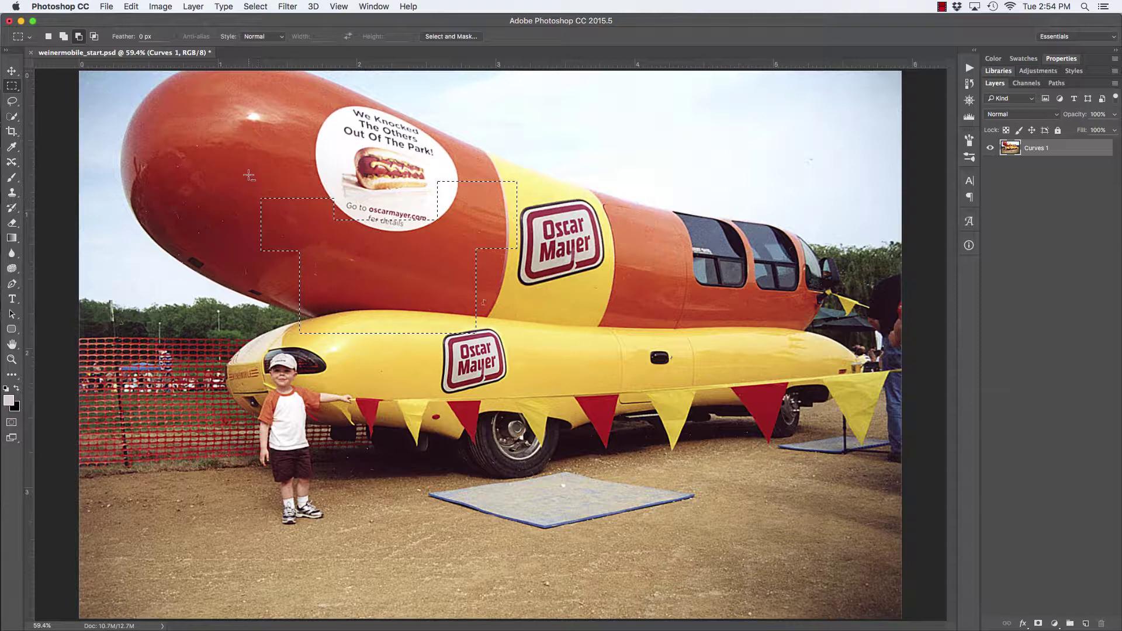
{"action": "key", "text": "alt"}
{"action": "left_click_drag", "start_coordinate": [230, 173], "coordinate": [306, 221]}
{"action": "left_click_drag", "start_coordinate": [252, 194], "coordinate": [400, 274]}
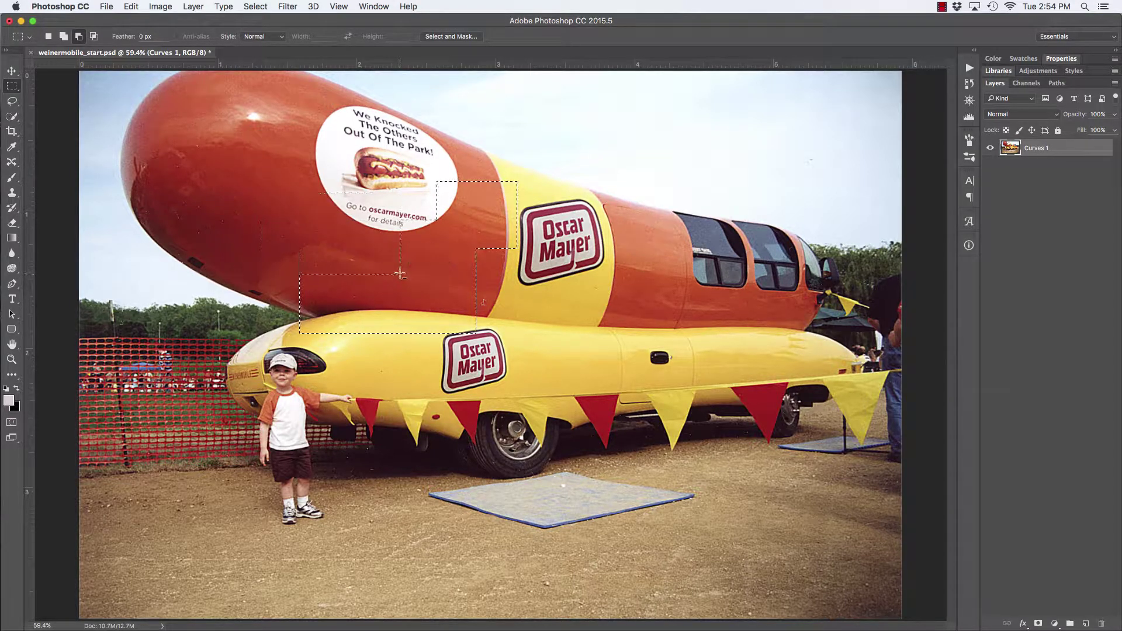
{"action": "left_click_drag", "start_coordinate": [407, 147], "coordinate": [587, 262]}
{"action": "left_click_drag", "start_coordinate": [381, 204], "coordinate": [435, 263]}
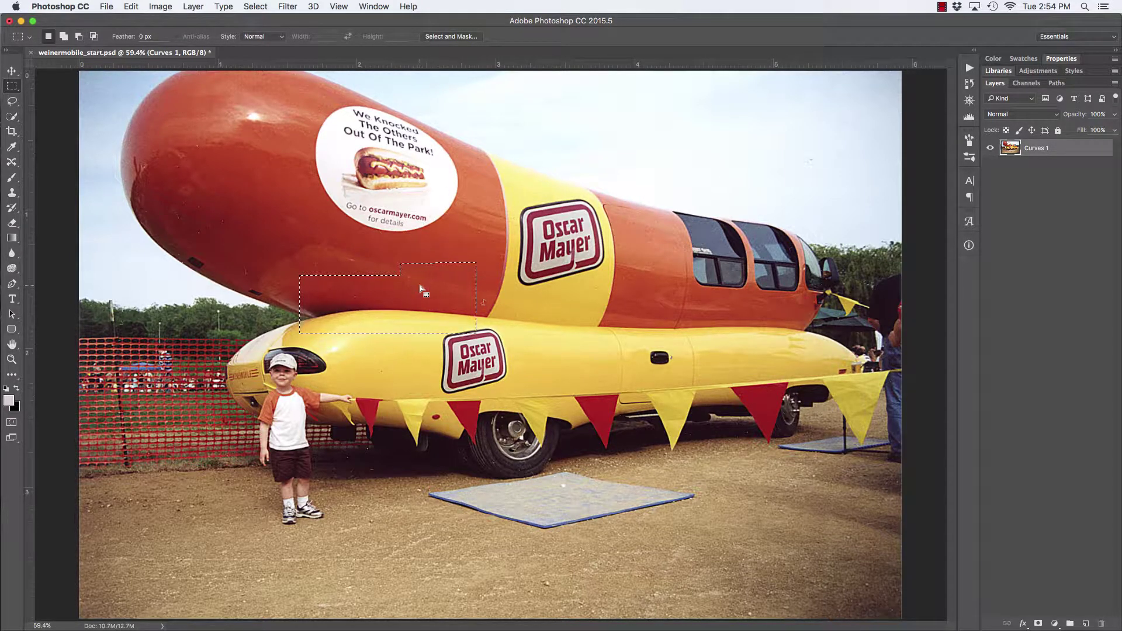
Shift the selection outline onto the upper Oscar Mayer logo, try moving its pixels to the hot dog's nose, and undo that.
{"action": "left_click_drag", "start_coordinate": [420, 285], "coordinate": [525, 256]}
{"action": "left_click_drag", "start_coordinate": [491, 248], "coordinate": [193, 176]}
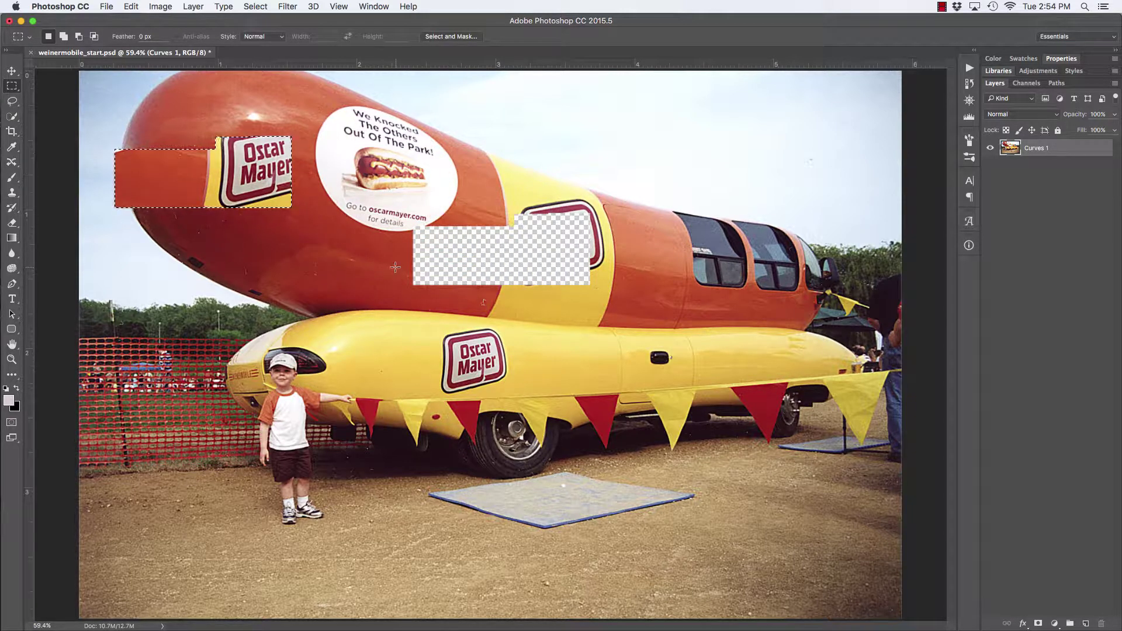
{"action": "key", "text": "super+z"}
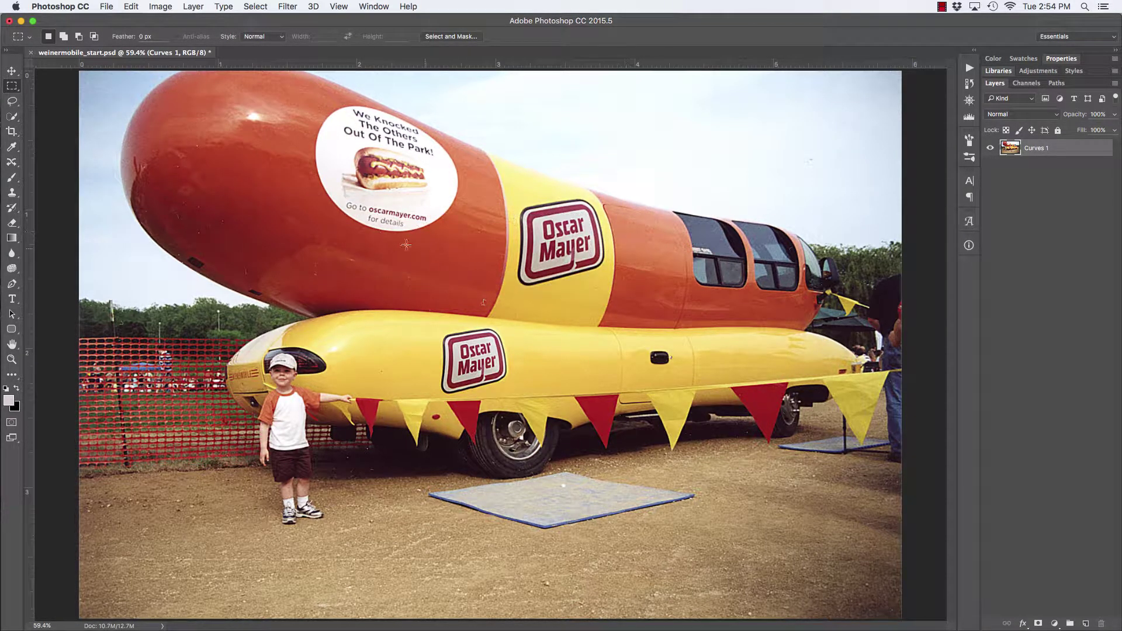
Draw an elliptical marquee selection and move its outline so it overlaps the hot dog's nose and round decal.
{"action": "left_click_drag", "start_coordinate": [15, 88], "coordinate": [35, 99]}
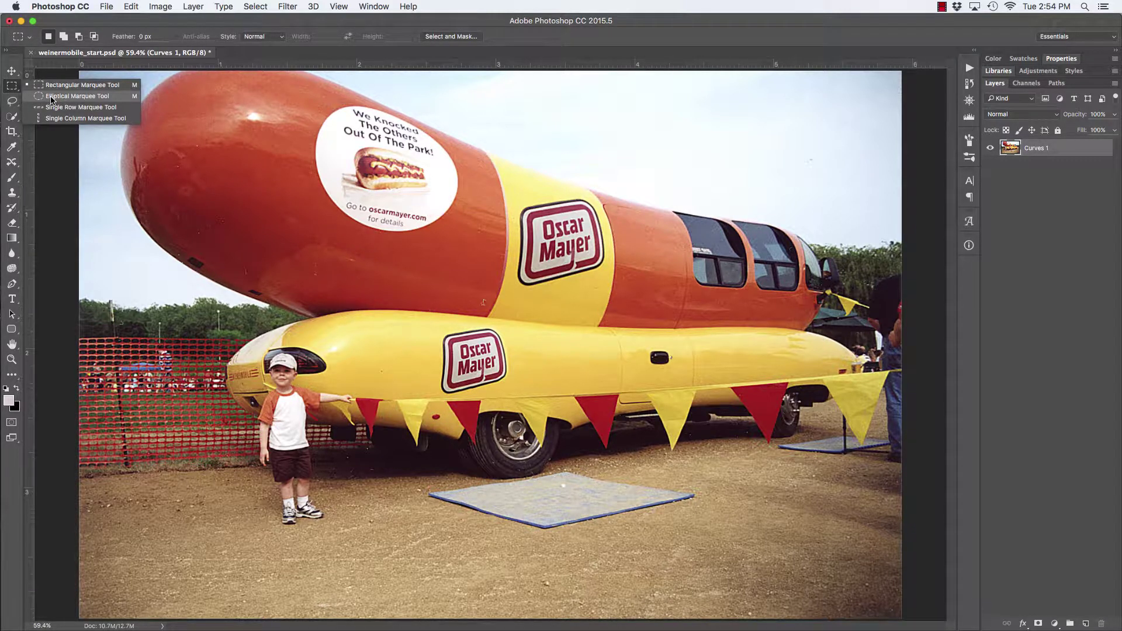
{"action": "left_click", "coordinate": [51, 97]}
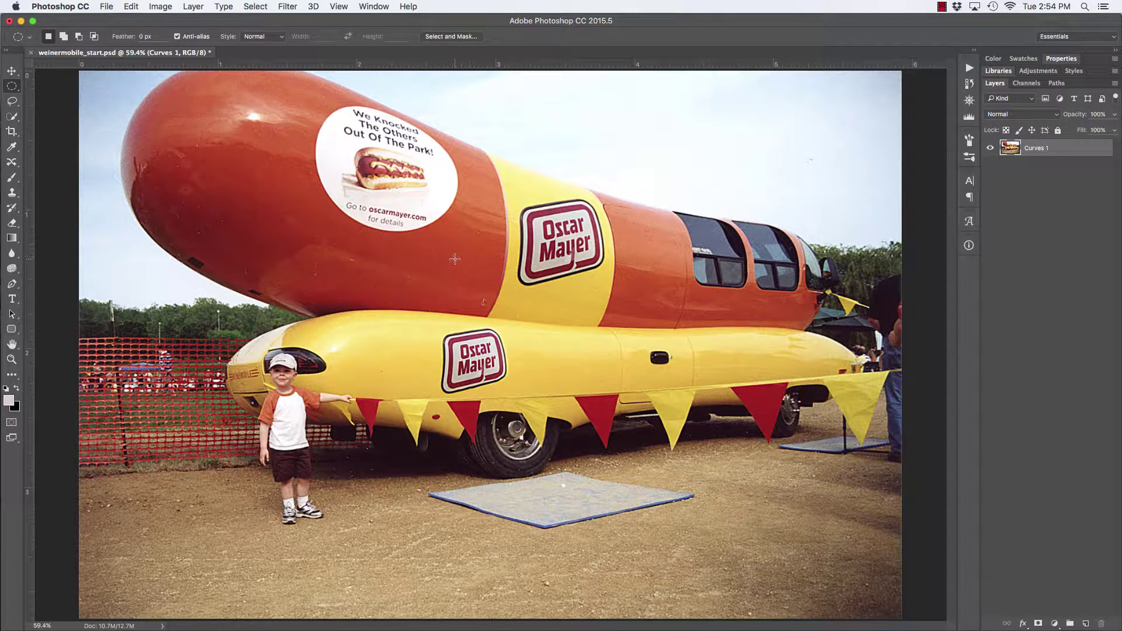
{"action": "left_click_drag", "start_coordinate": [442, 255], "coordinate": [393, 245]}
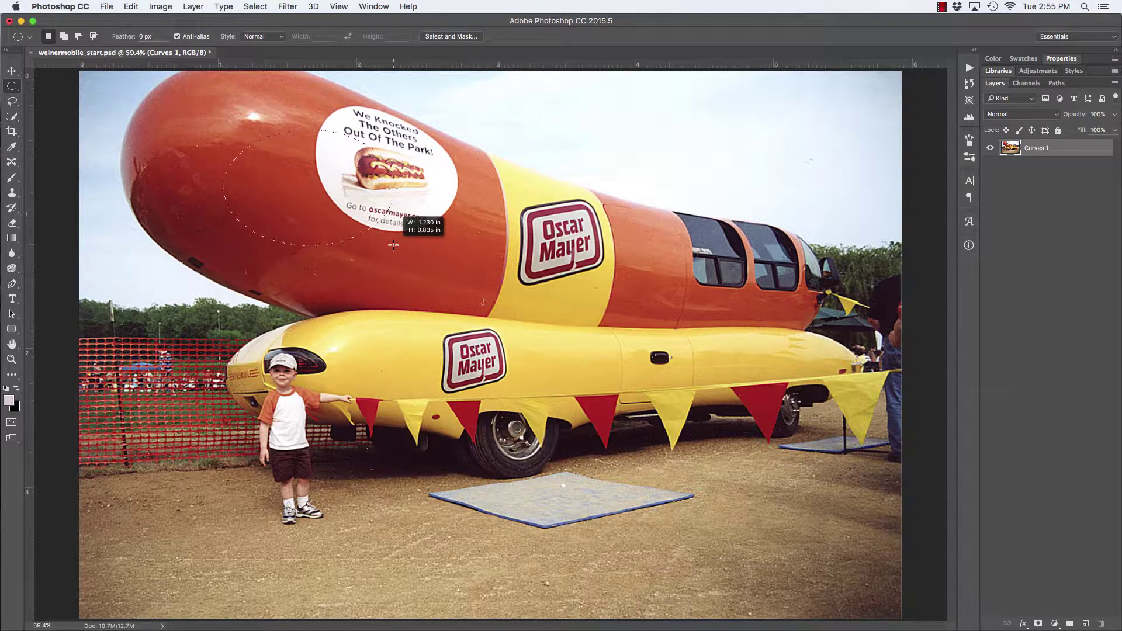
{"action": "left_click_drag", "start_coordinate": [393, 245], "coordinate": [319, 208]}
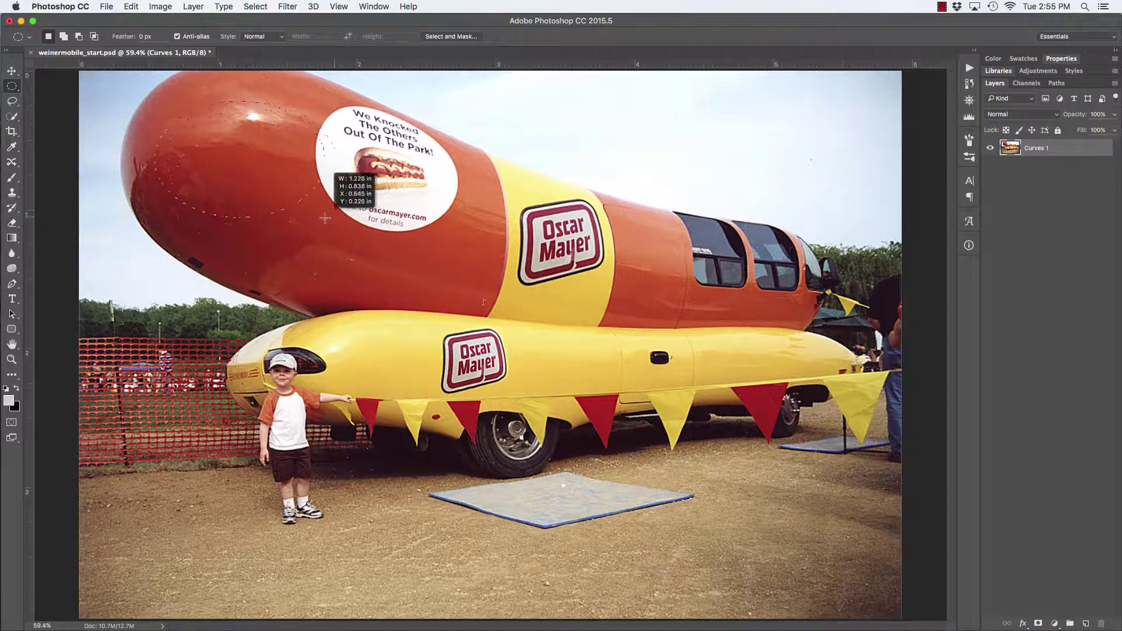
{"action": "mouse_move", "coordinate": [393, 251]}
{"action": "left_mouse_down"}
{"action": "mouse_move", "coordinate": [436, 260]}
{"action": "mouse_move", "coordinate": [381, 258]}
{"action": "left_mouse_up"}
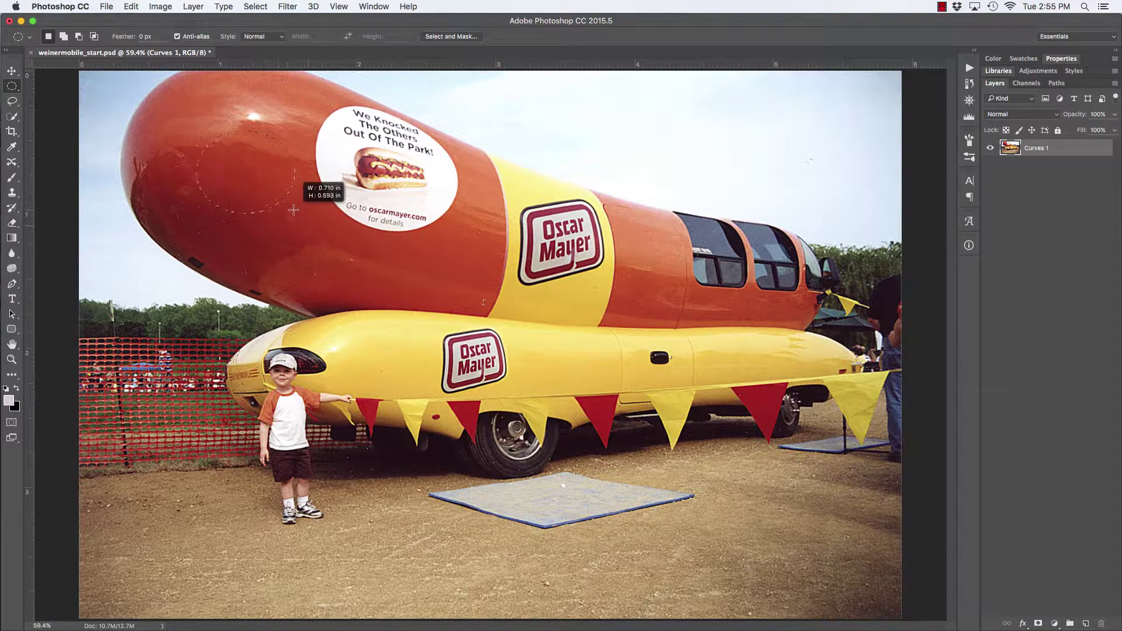
{"action": "mouse_move", "coordinate": [300, 221]}
{"action": "left_mouse_down"}
{"action": "mouse_move", "coordinate": [279, 204]}
{"action": "mouse_move", "coordinate": [358, 262]}
{"action": "mouse_move", "coordinate": [312, 221]}
{"action": "mouse_move", "coordinate": [345, 230]}
{"action": "mouse_move", "coordinate": [328, 230]}
{"action": "mouse_move", "coordinate": [374, 260]}
{"action": "mouse_move", "coordinate": [491, 295]}
{"action": "mouse_move", "coordinate": [460, 304]}
{"action": "mouse_move", "coordinate": [517, 301]}
{"action": "mouse_move", "coordinate": [490, 296]}
{"action": "mouse_move", "coordinate": [501, 309]}
{"action": "mouse_move", "coordinate": [410, 244]}
{"action": "mouse_move", "coordinate": [246, 179]}
{"action": "mouse_move", "coordinate": [255, 139]}
{"action": "mouse_move", "coordinate": [251, 169]}
{"action": "mouse_move", "coordinate": [242, 134]}
{"action": "mouse_move", "coordinate": [549, 284]}
{"action": "mouse_move", "coordinate": [554, 325]}
{"action": "mouse_move", "coordinate": [606, 368]}
{"action": "left_mouse_up"}
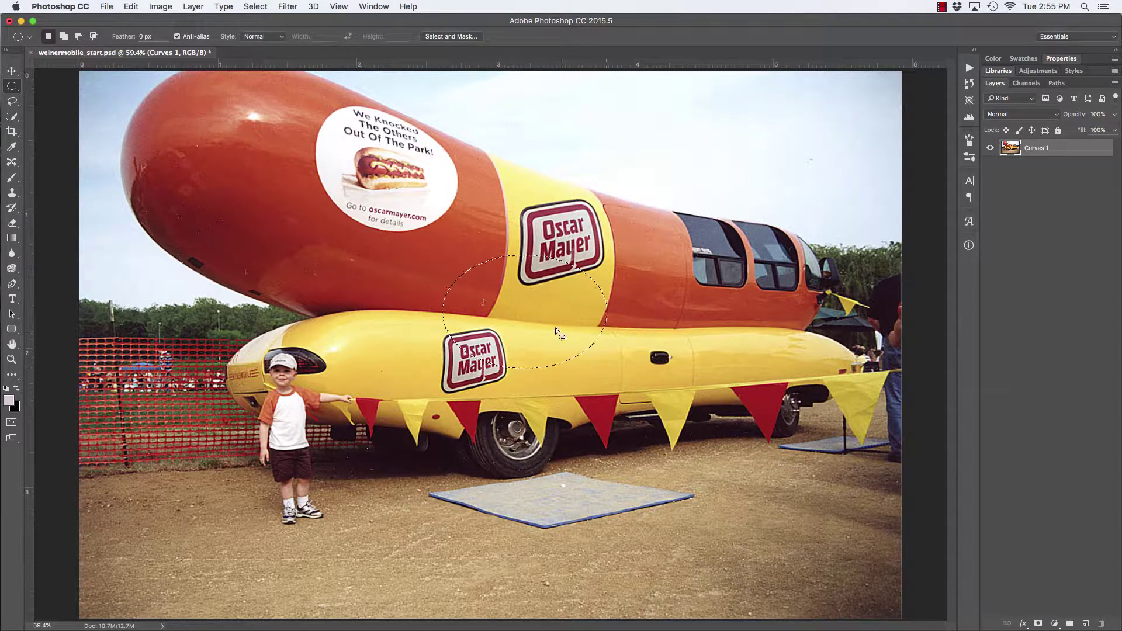
{"action": "left_click_drag", "start_coordinate": [545, 314], "coordinate": [320, 187]}
Subtract an ellipse from the upper part of the elliptical selection and add another overlapping its lower part.
{"action": "key", "text": "alt"}
{"action": "left_click_drag", "start_coordinate": [235, 117], "coordinate": [316, 168]}
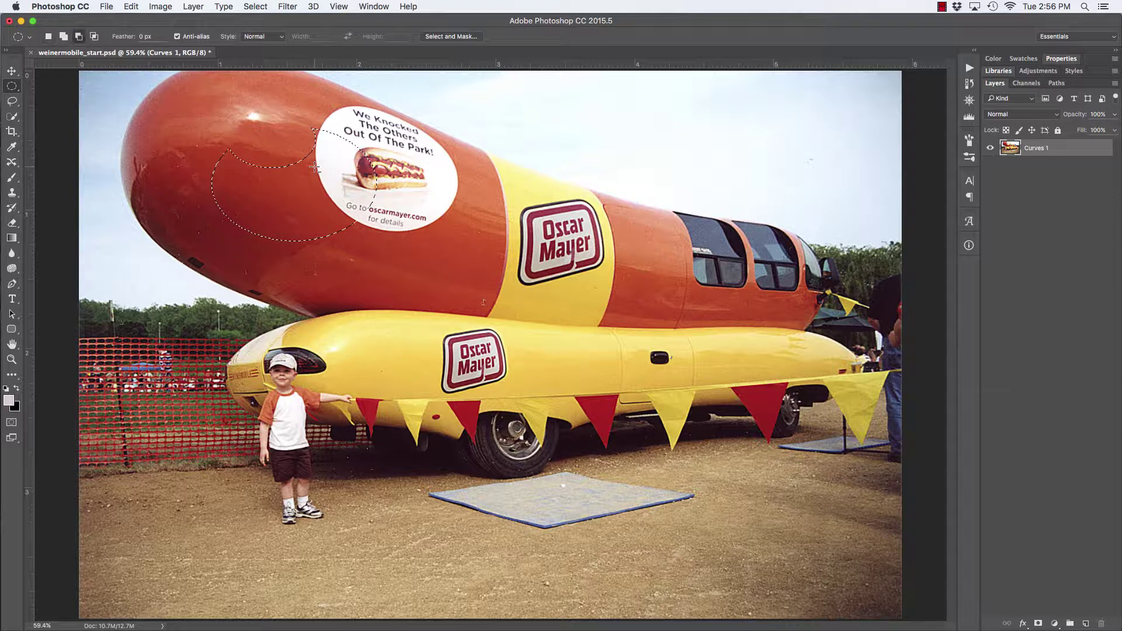
{"action": "key", "text": "shift"}
{"action": "left_click_drag", "start_coordinate": [282, 225], "coordinate": [367, 278]}
Make a Single Row Marquee selection across the hot dog's nose and inspect its thickness at pixel level.
{"action": "left_click", "coordinate": [51, 102]}
{"action": "left_click", "coordinate": [12, 87]}
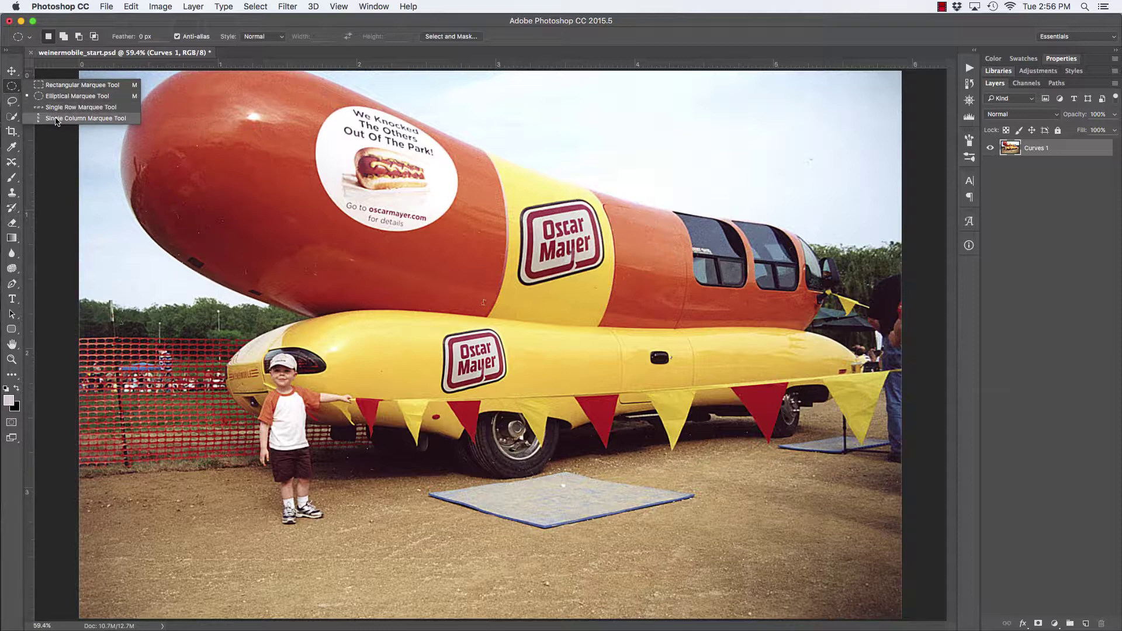
{"action": "left_click", "coordinate": [70, 107]}
{"action": "left_click", "coordinate": [174, 191]}
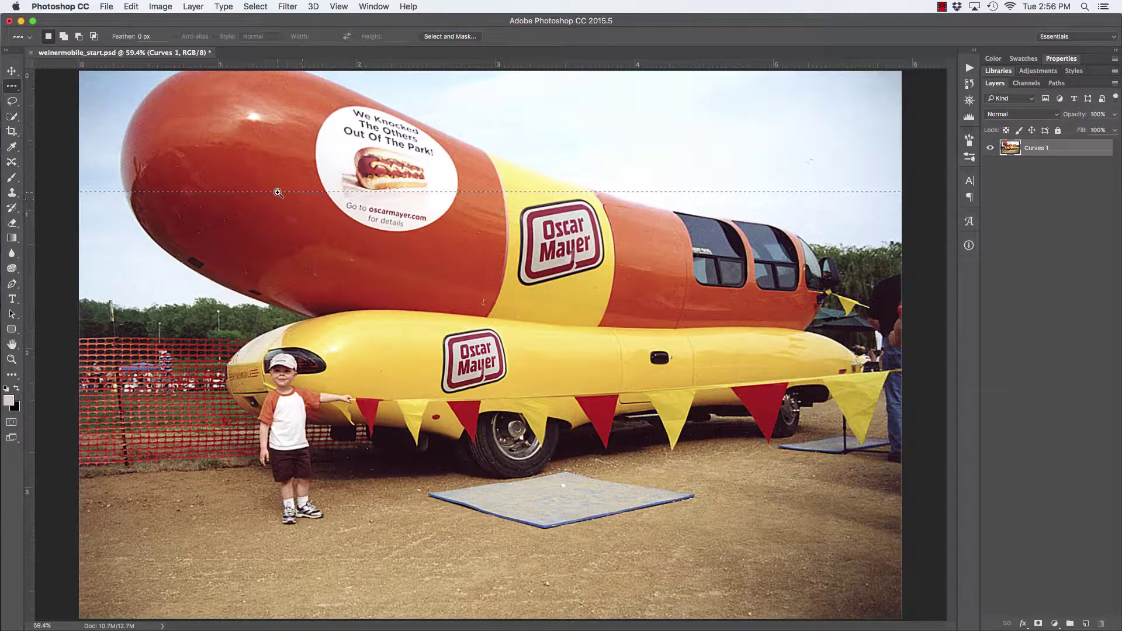
{"action": "left_click_drag", "start_coordinate": [276, 192], "coordinate": [432, 126]}
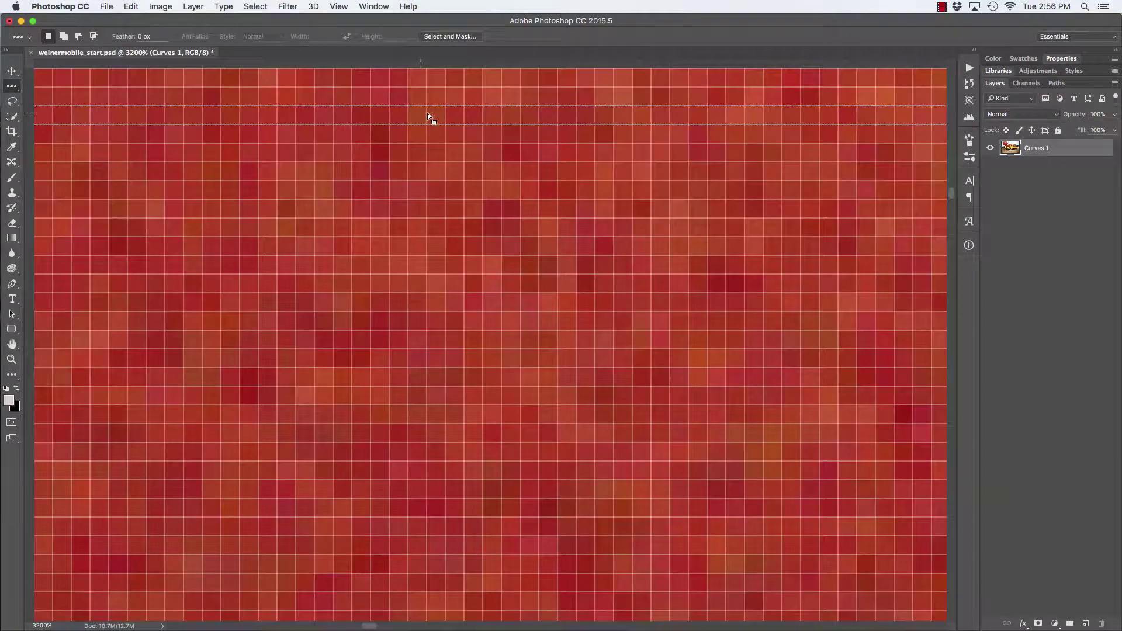
{"action": "left_click_drag", "start_coordinate": [483, 208], "coordinate": [325, 150]}
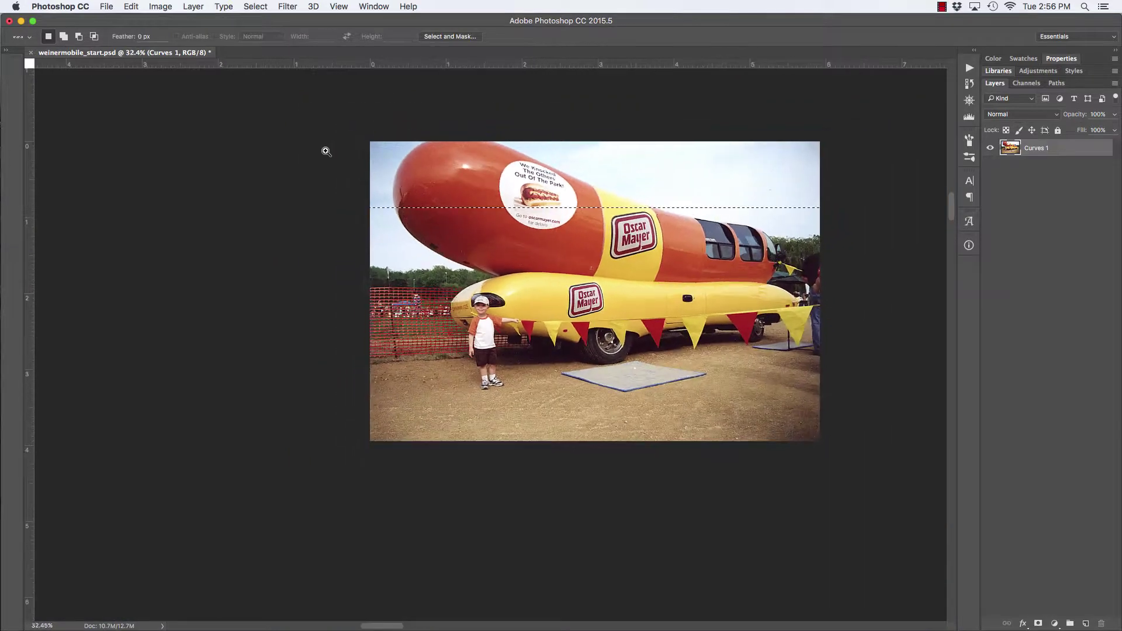
{"action": "key", "text": "super+0"}
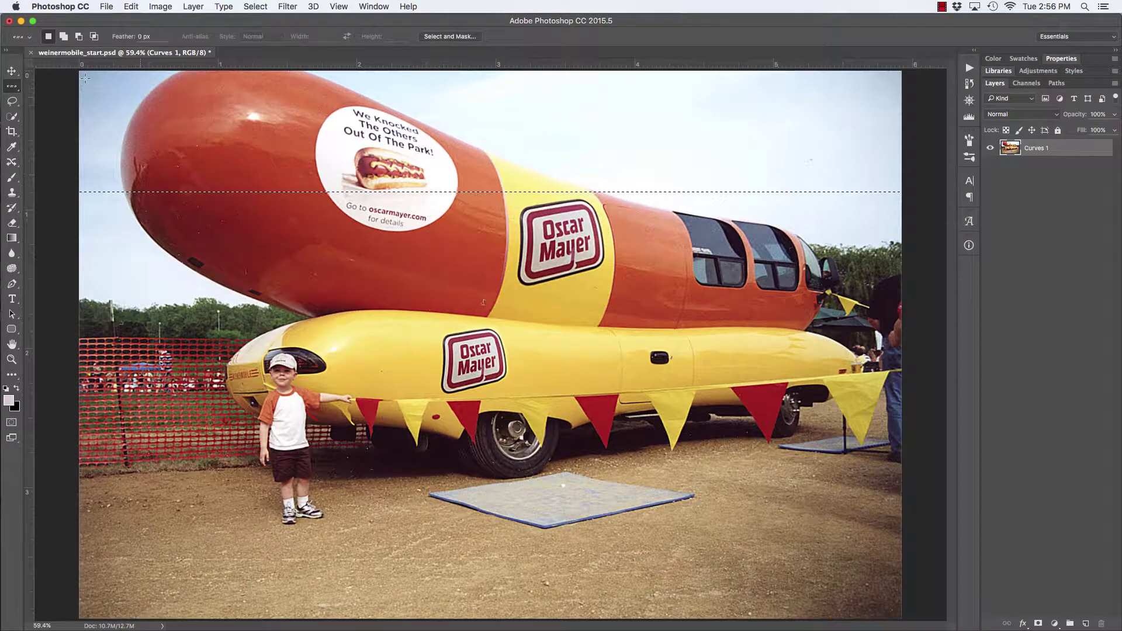
Activate the Move tool for the selected single row of pixels.
{"action": "left_click", "coordinate": [10, 71]}
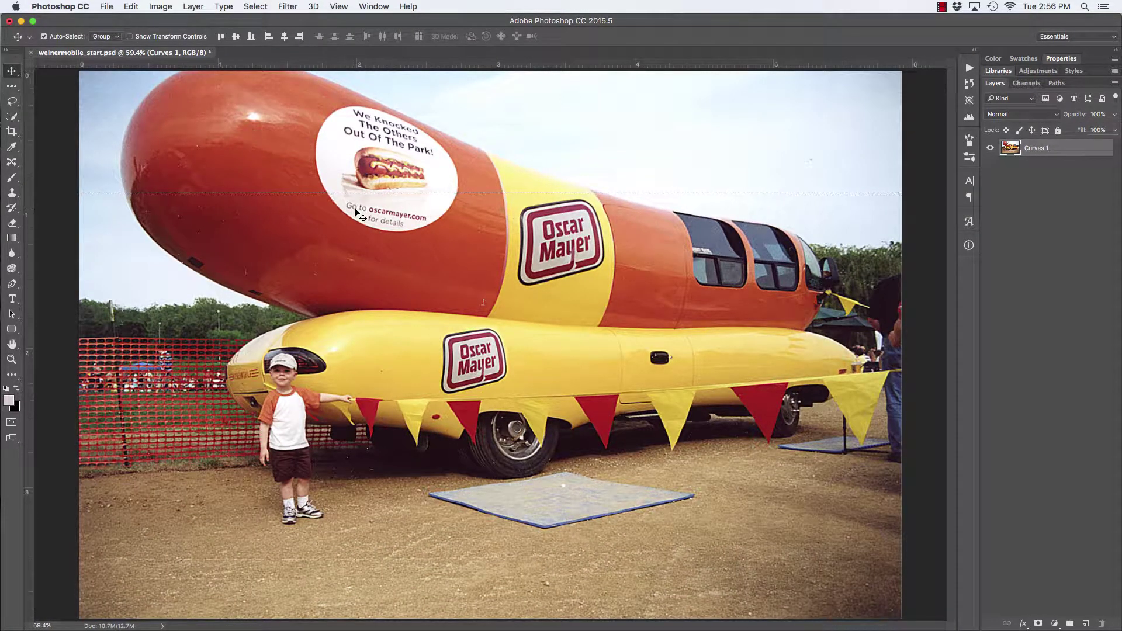